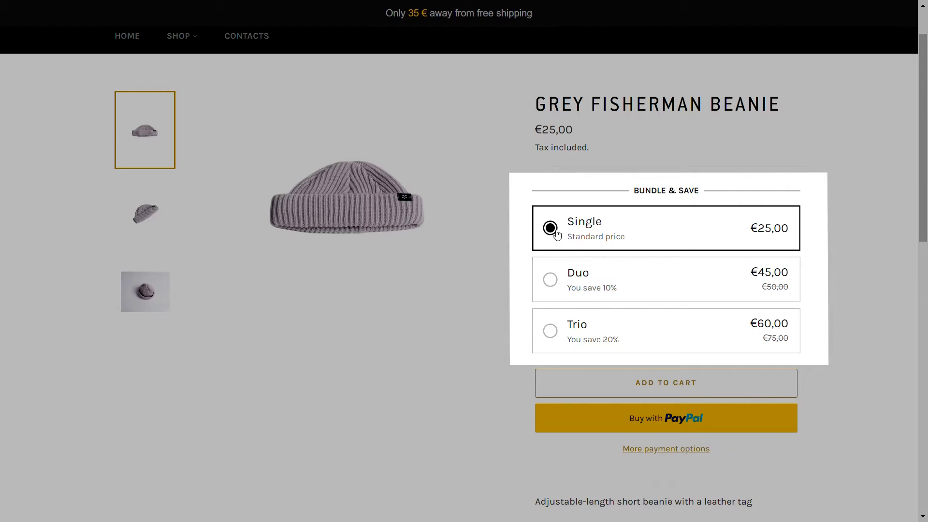
Step: Select the Duo, then the Trio bundle option on the Grey Fisherman Beanie page
left_click(556, 286)
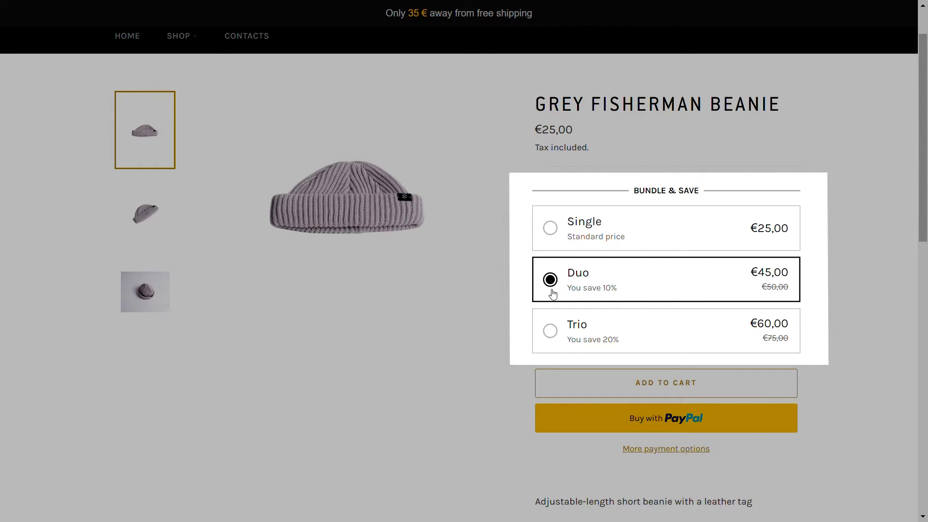
left_click(553, 337)
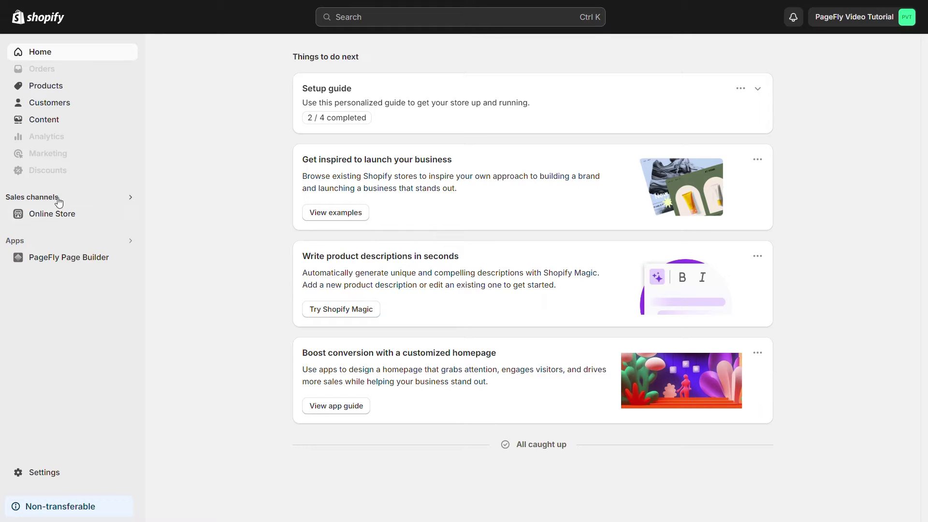
Step: Switch on the Kaching Bundles app embed in the shine-1-0-0 theme editor, found by searching 'Kaching'
left_click(50, 217)
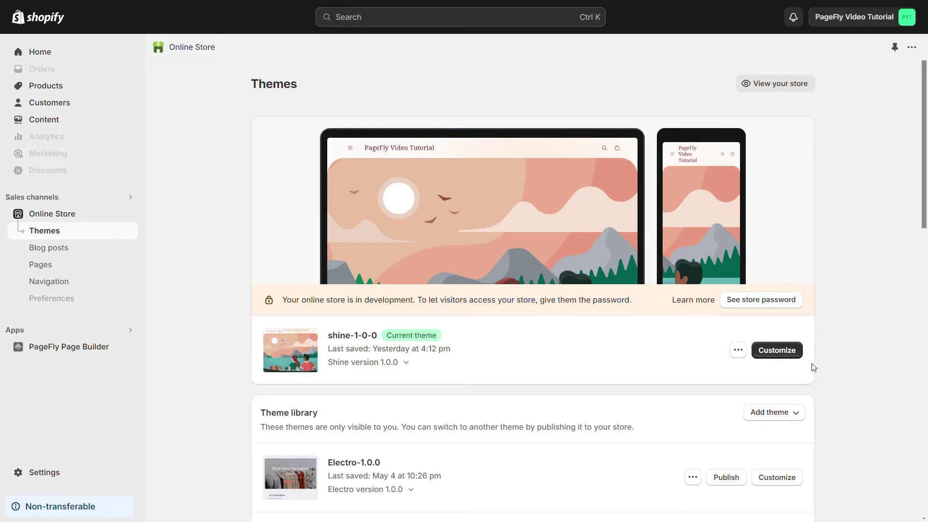
left_click(774, 352)
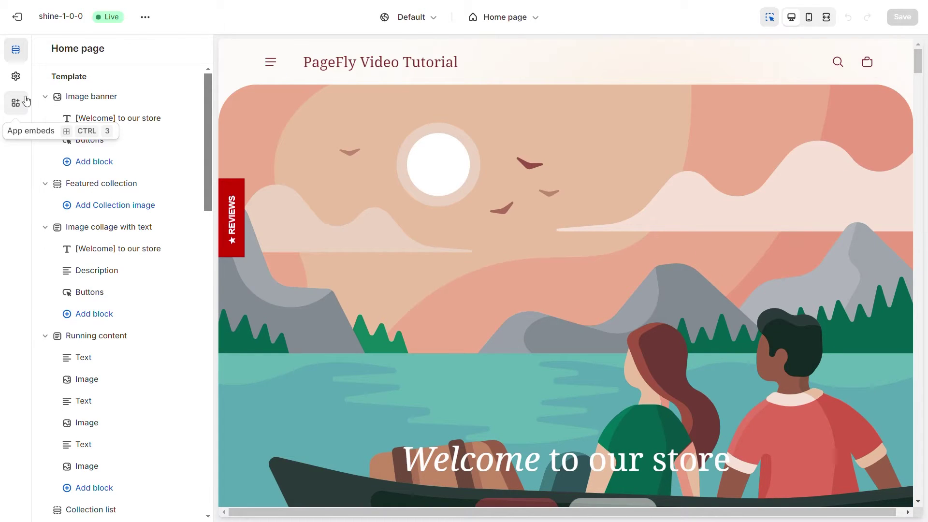
left_click(15, 109)
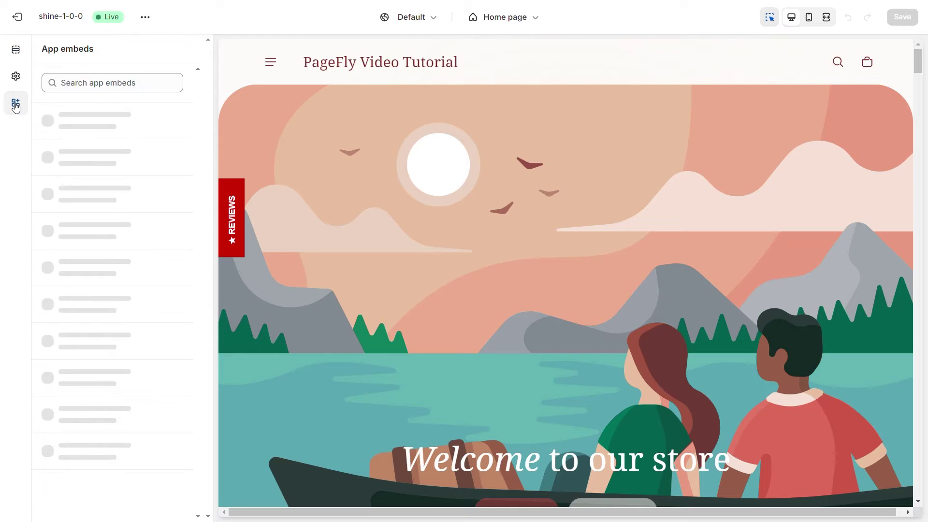
left_click(78, 88)
type("K")
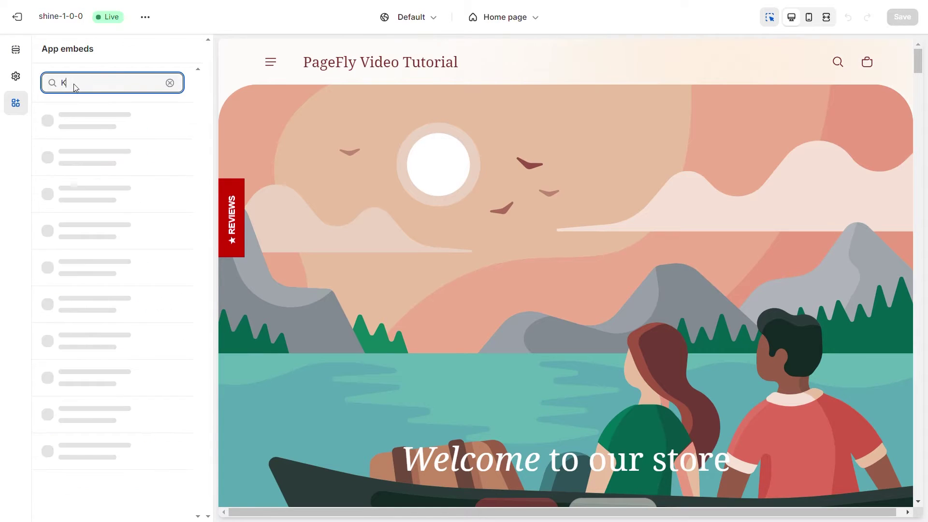
type("aching")
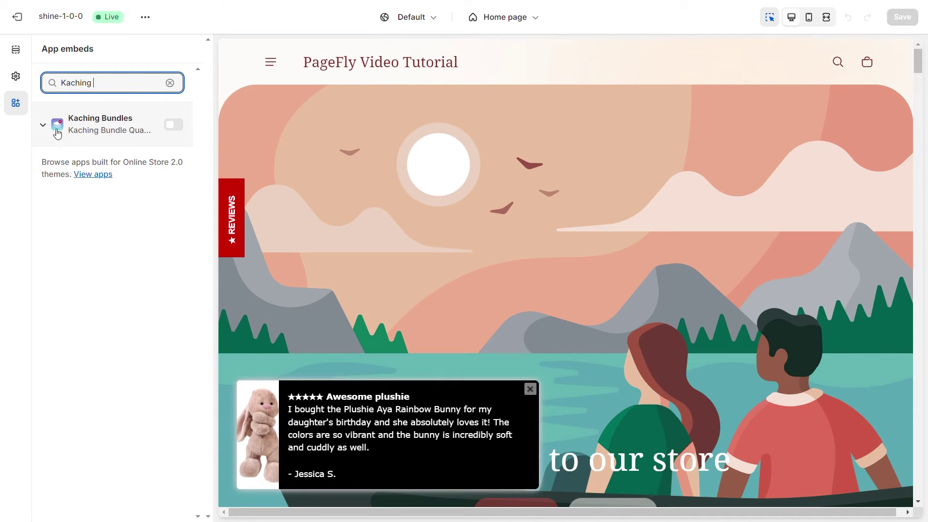
left_click(179, 126)
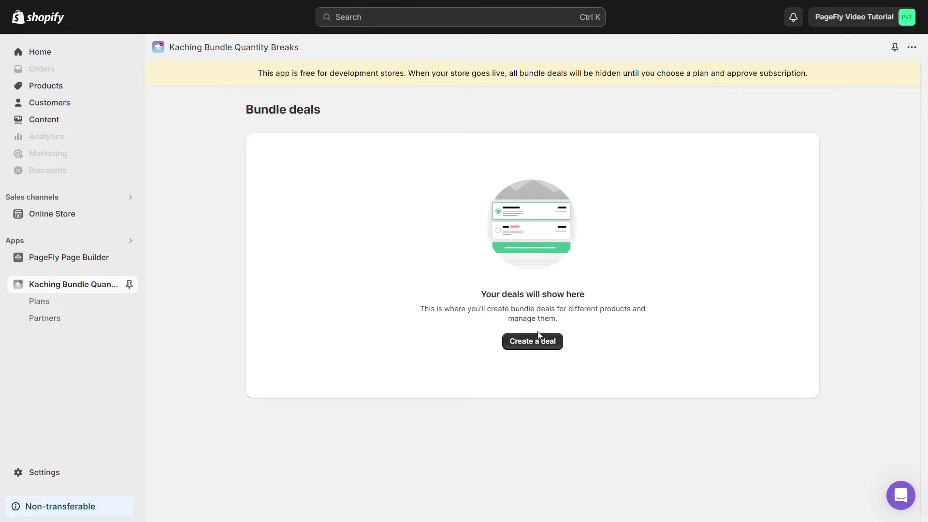
Step: Start a new bundle deal and review its Block name, Block settings and Visibility options
left_click(535, 348)
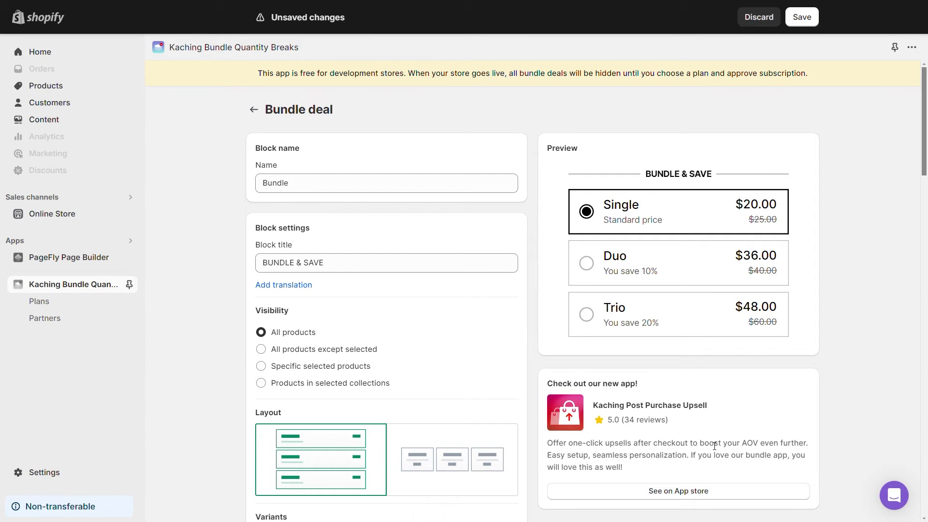
triple_click(260, 151)
triple_click(267, 229)
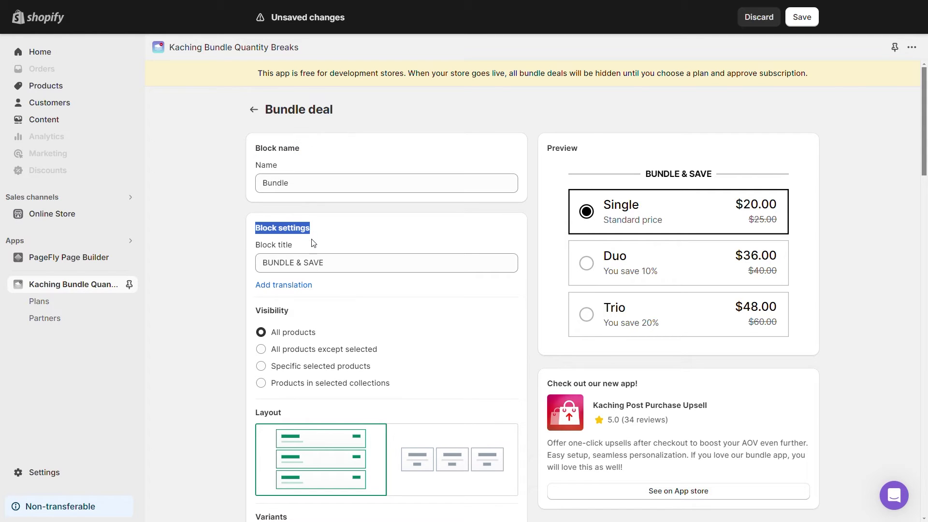
scroll(276, 282, "down", 1)
triple_click(261, 256)
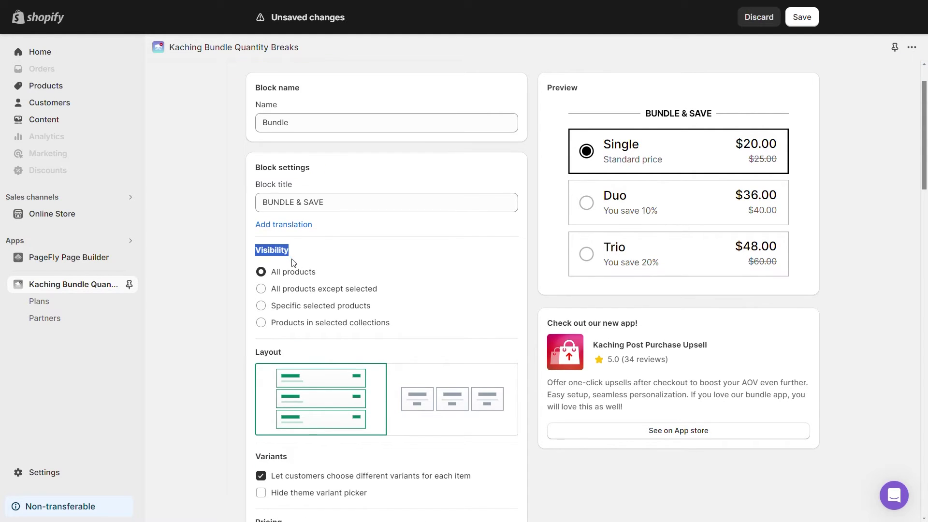
scroll(342, 273, "down", 1)
left_click_drag(255, 292, 299, 298)
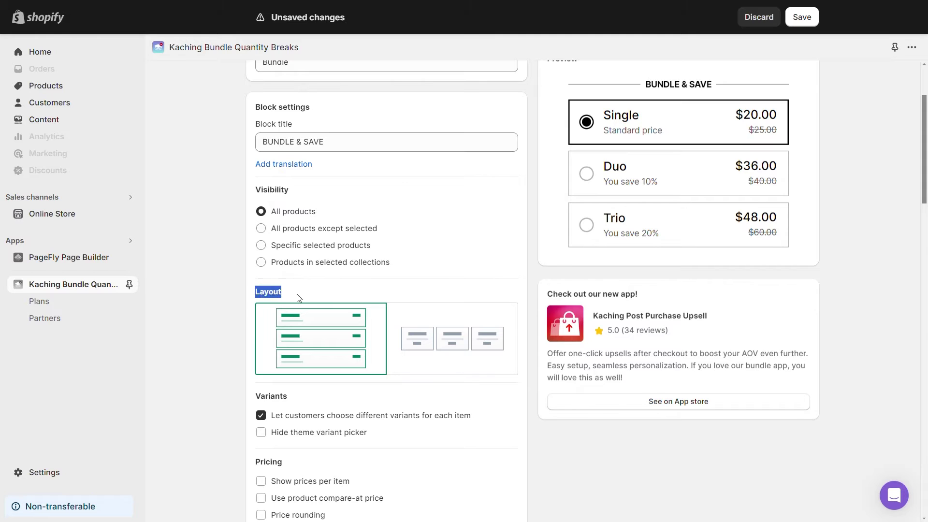
Step: Try the horizontal layout, revert to vertical, and publish the Bundle deal
left_click(441, 352)
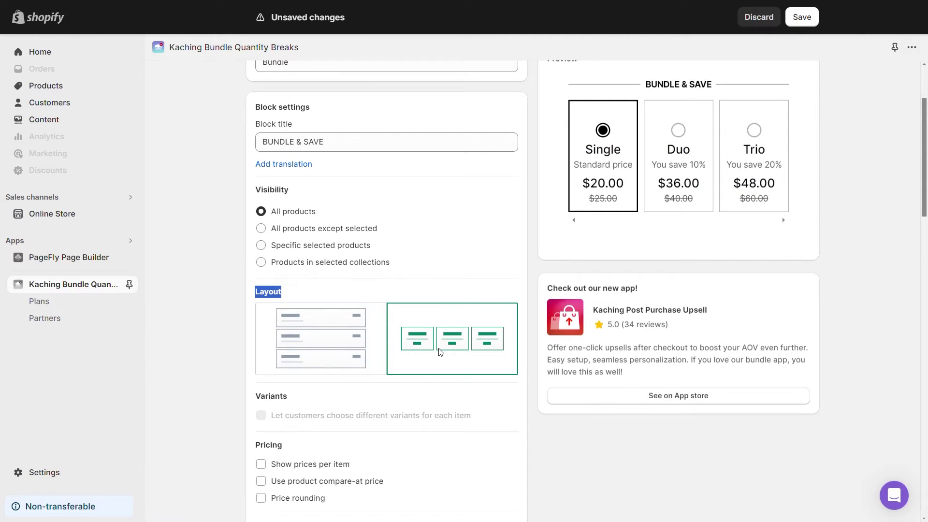
left_click(363, 341)
scroll(364, 341, "down", 2)
left_click(250, 268)
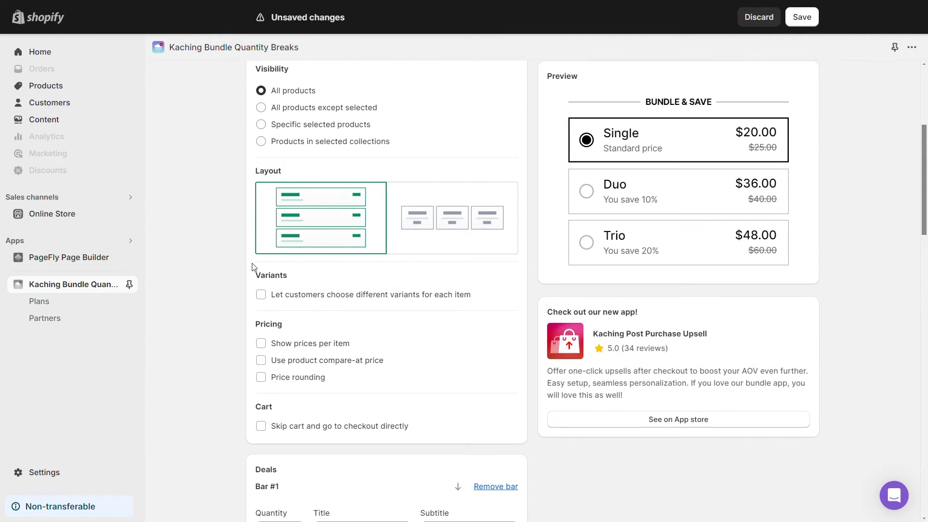
scroll(252, 267, "down", 15)
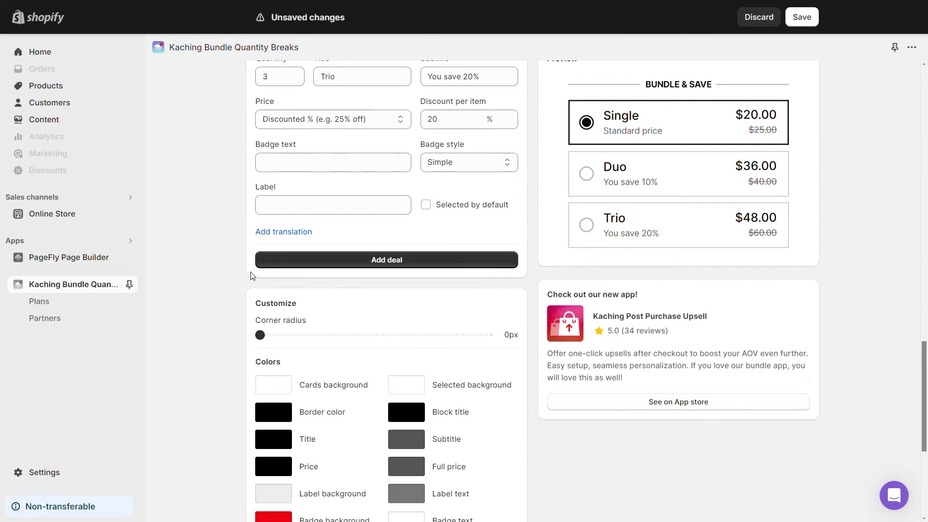
scroll(251, 276, "down", 5)
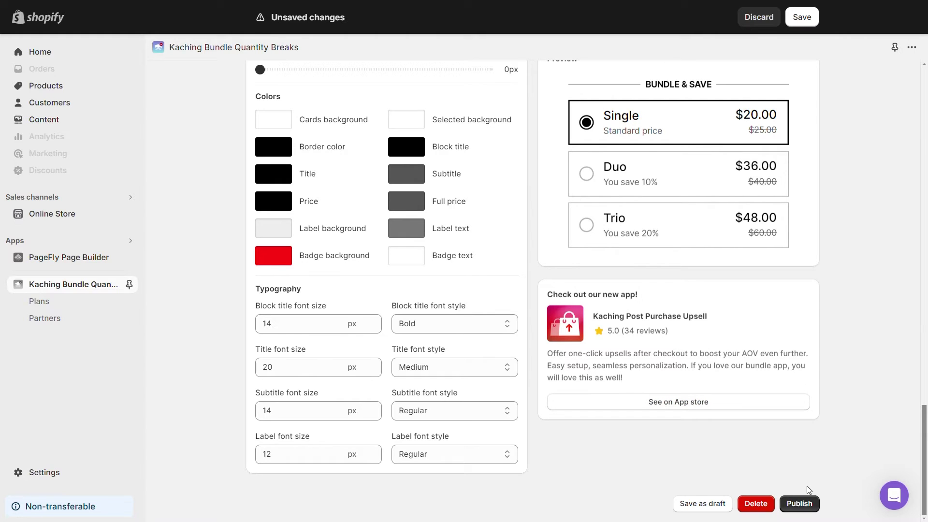
left_click(801, 505)
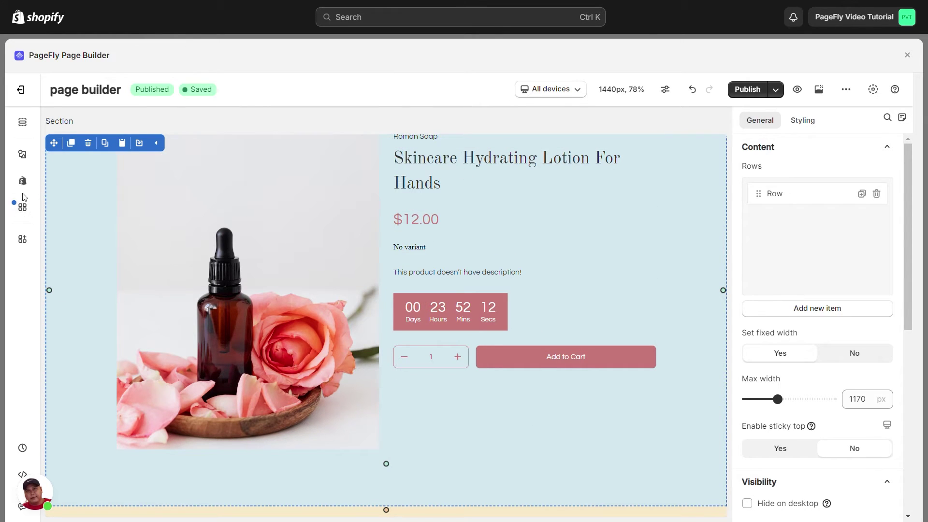
Step: Activate the Kaching Bundle Quantity Breaks integration via a 'Kac' search in the integrations manager
left_click(22, 208)
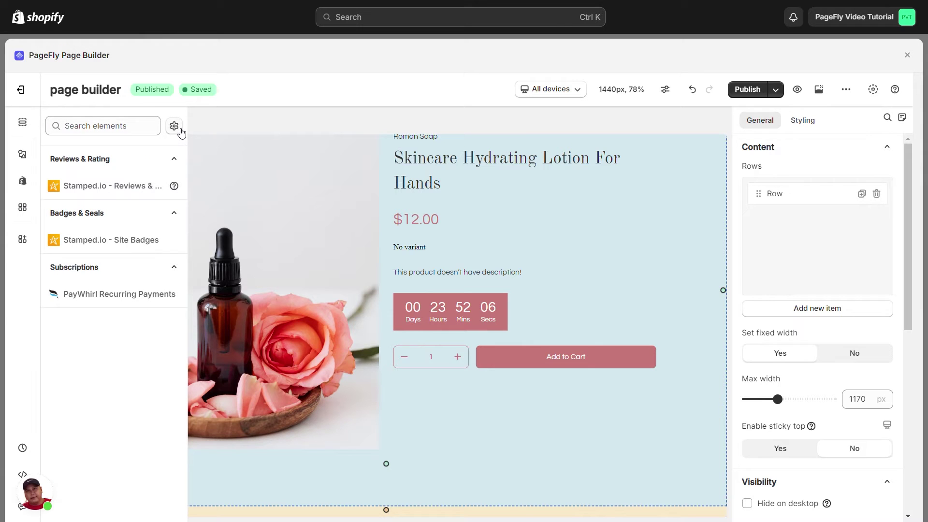
left_click(174, 126)
left_click(111, 150)
type("Kaching")
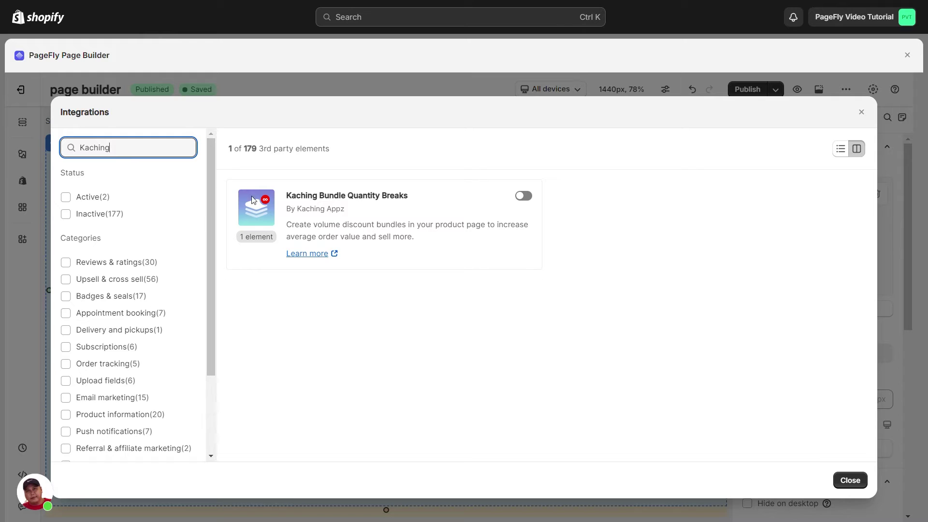
left_click(524, 196)
left_click(850, 481)
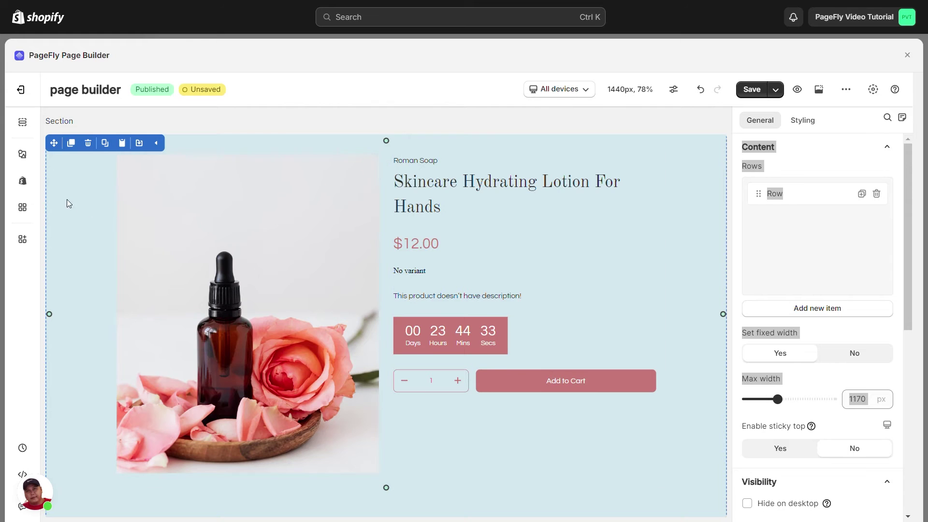
Step: Drag the Kaching Appz Bundle deals element onto the page beneath the $12.00 price
left_click(22, 207)
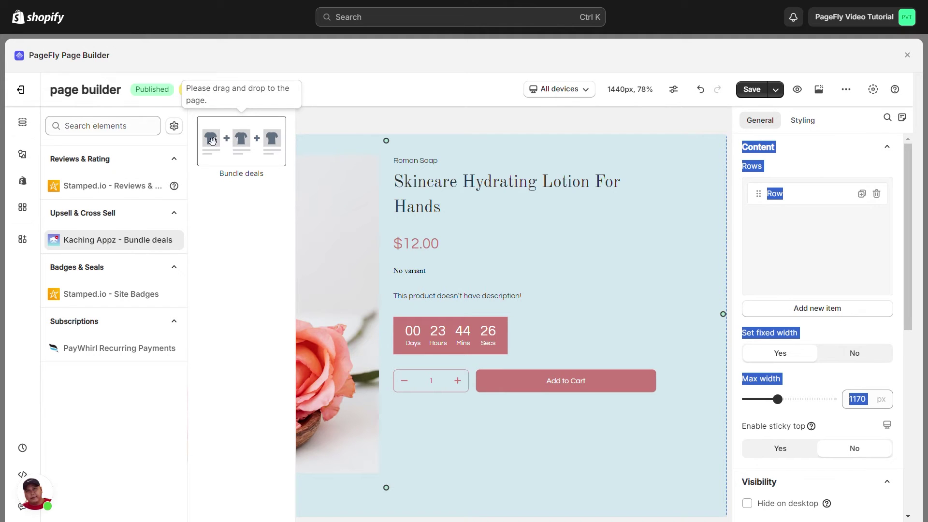
left_click_drag(212, 141, 409, 340)
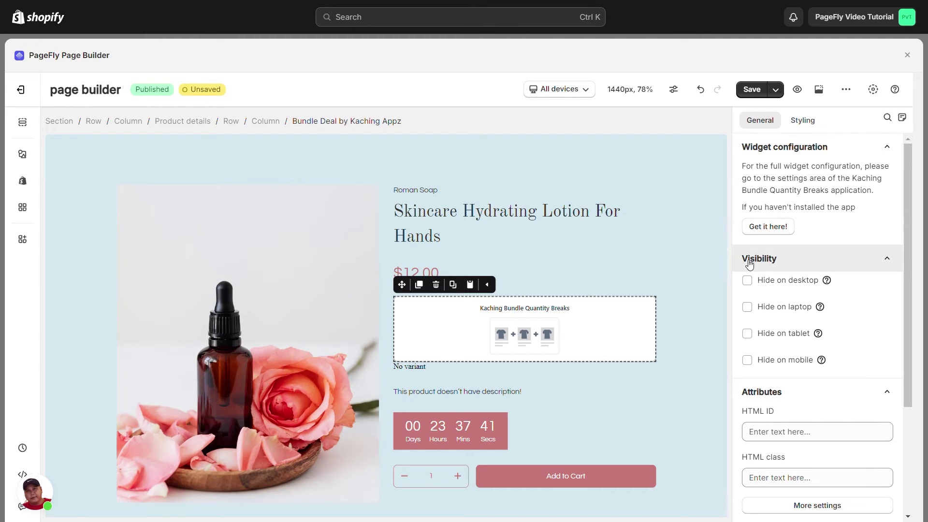
Step: Check the element's Border radius in Styling and set its Opacity back to 100
scroll(747, 261, "down", 1)
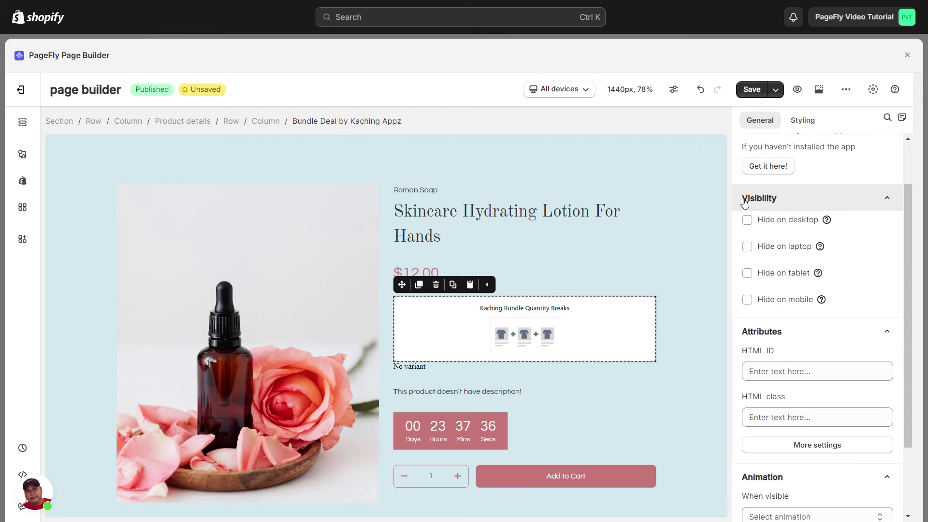
scroll(760, 218, "down", 2)
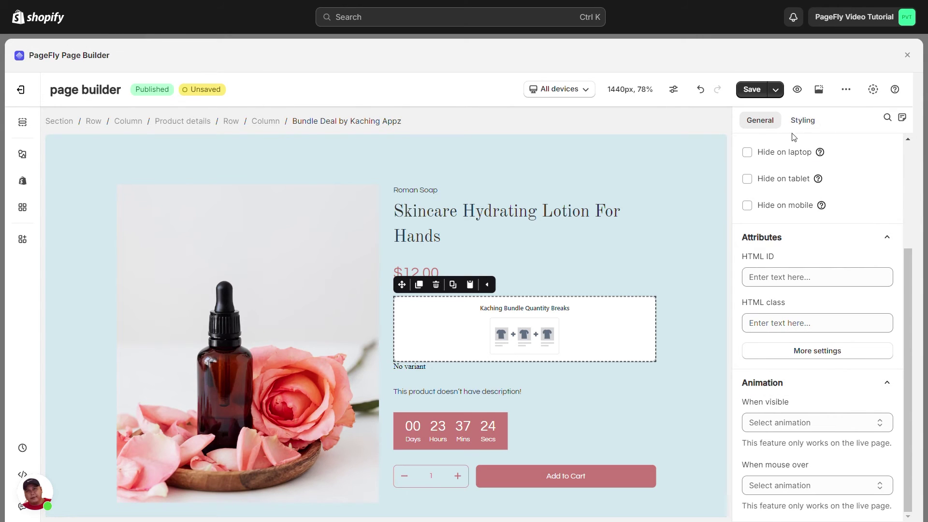
left_click(802, 121)
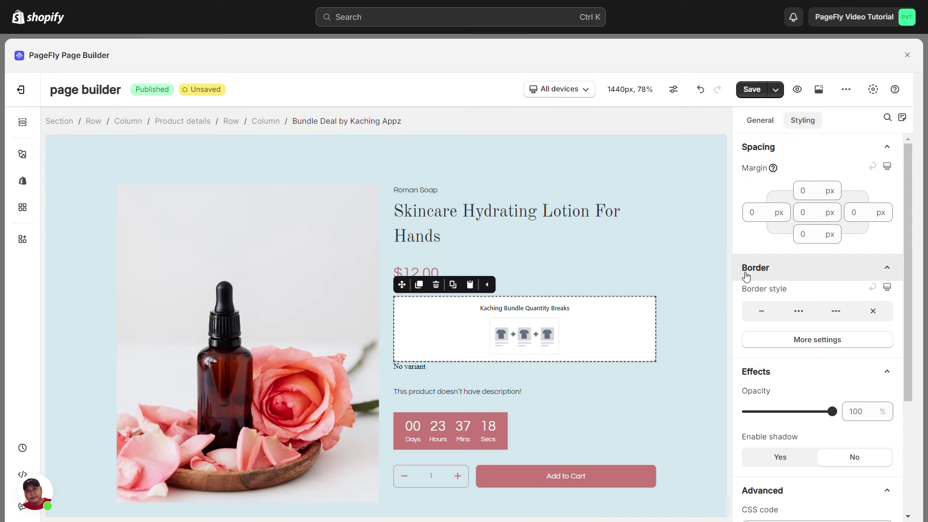
left_click(815, 342)
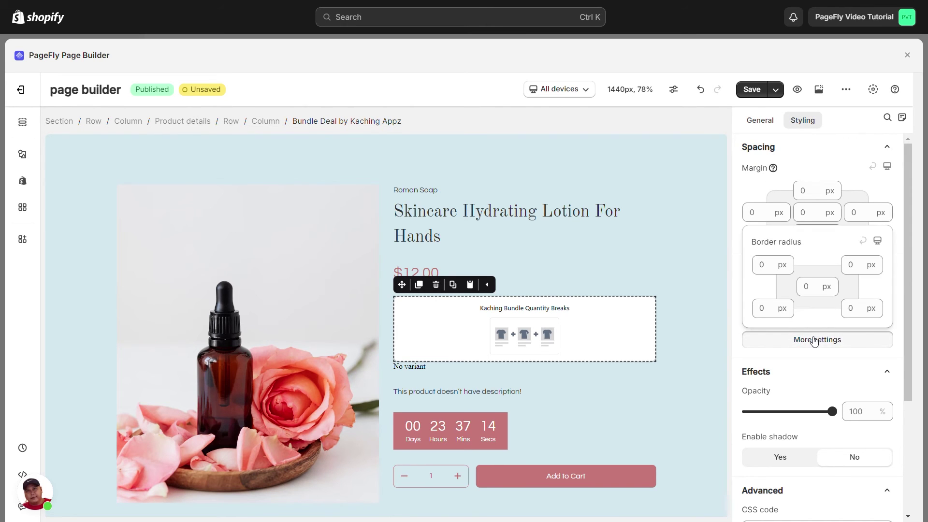
left_click(815, 341)
scroll(776, 357, "down", 1)
scroll(776, 357, "down", 1)
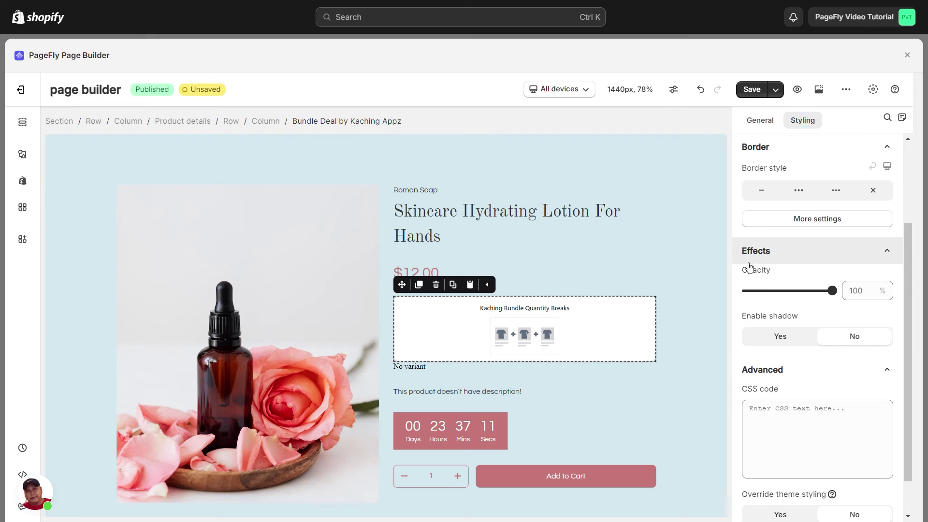
left_click(820, 292)
left_click_drag(821, 292, 843, 305)
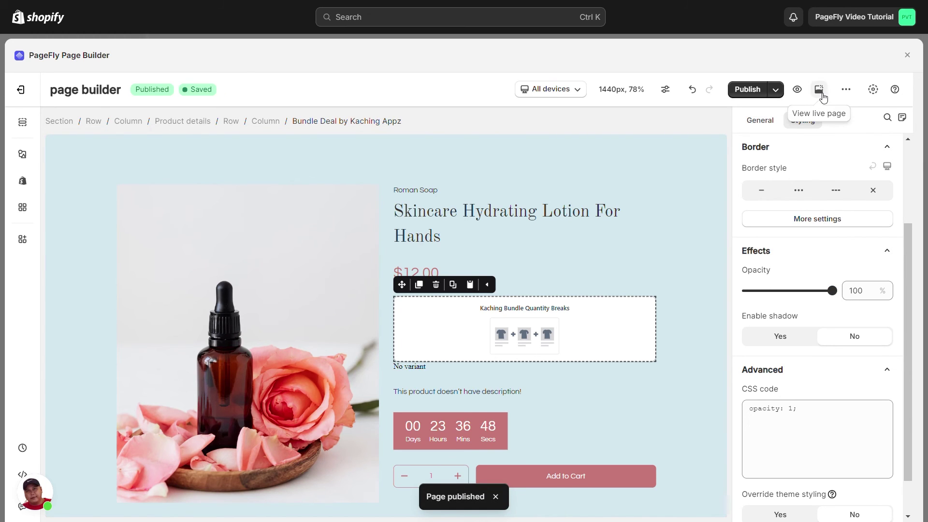
Step: View the live lotion product page and choose Single, then the Duo bundle at $21.60
left_click(820, 91)
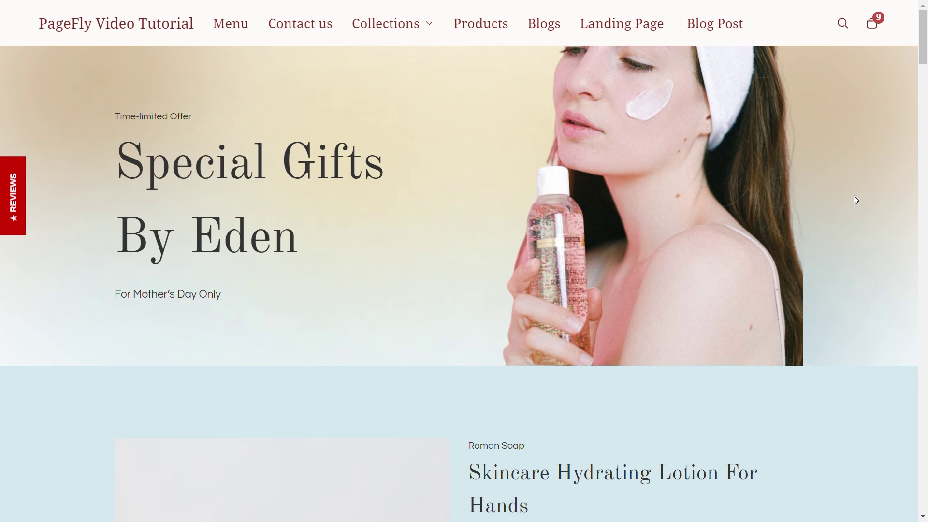
scroll(854, 196, "down", 7)
scroll(854, 199, "down", 1)
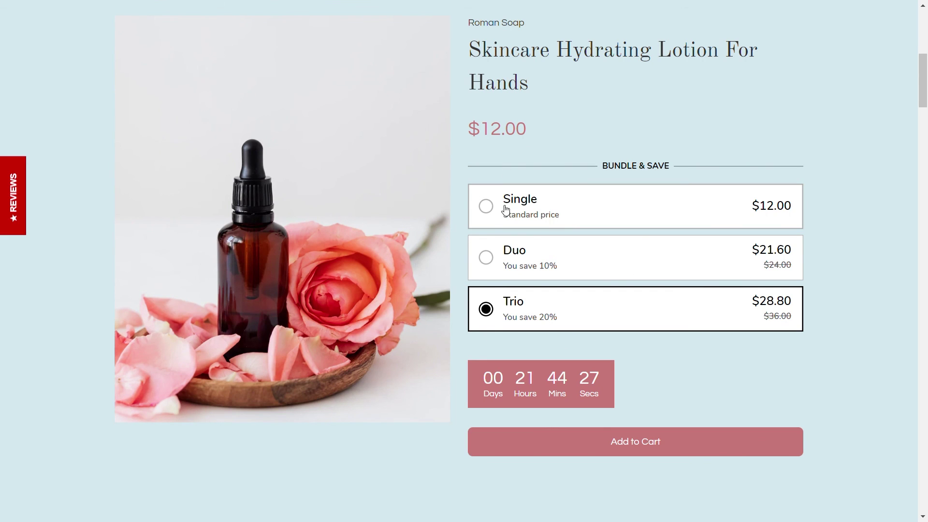
left_click(488, 211)
left_click(488, 266)
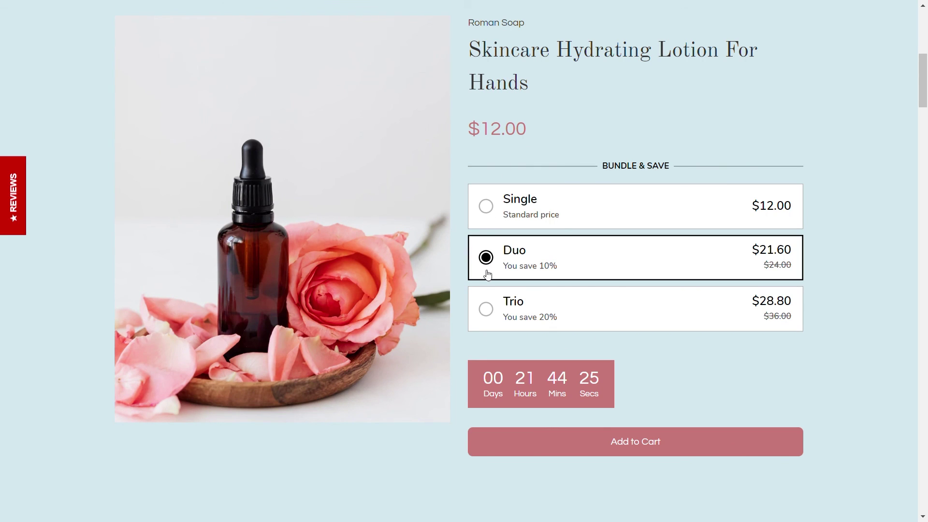